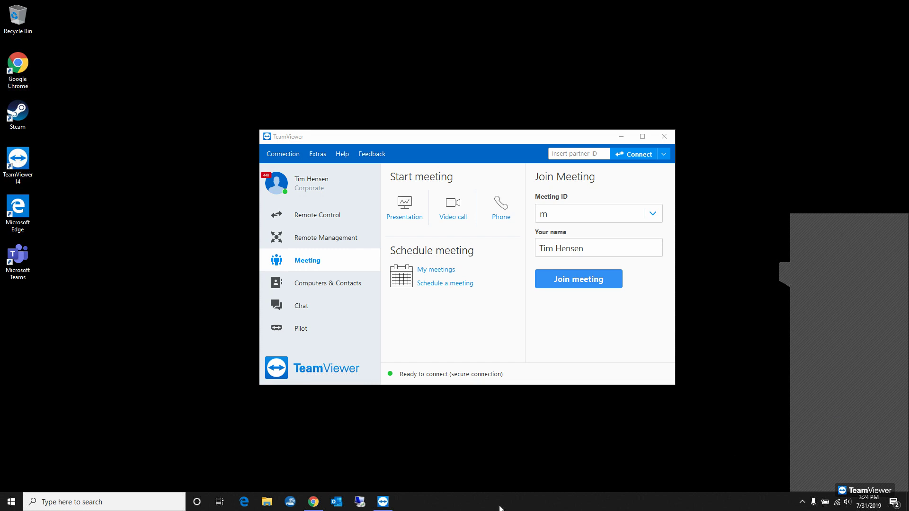
- Switch to Chrome and open the Custan MFI page saved in the UBNT Devices bookmarks
left_click(313, 501)
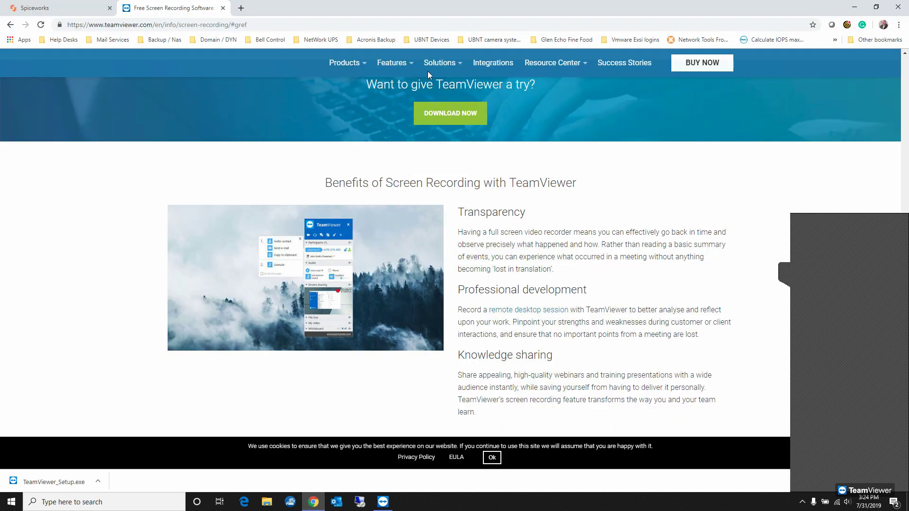
mouse_move(428, 72)
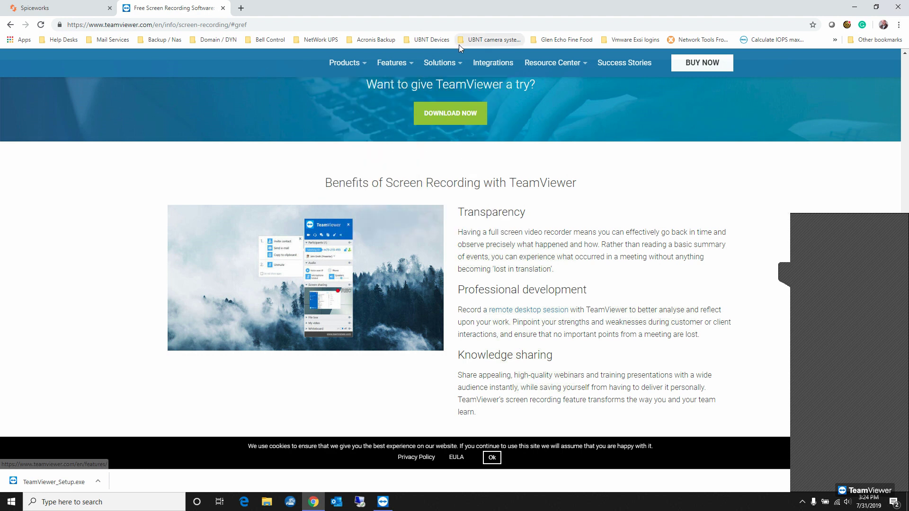
left_click(424, 41)
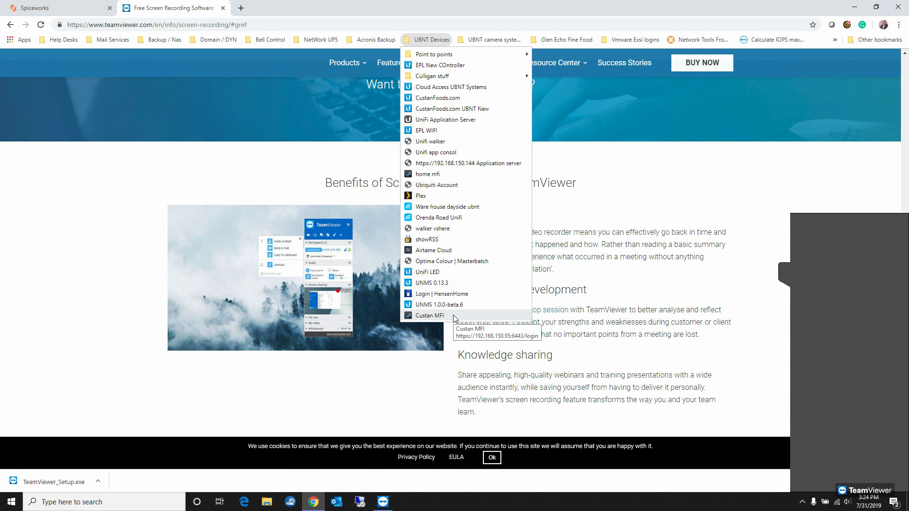
left_click(429, 315)
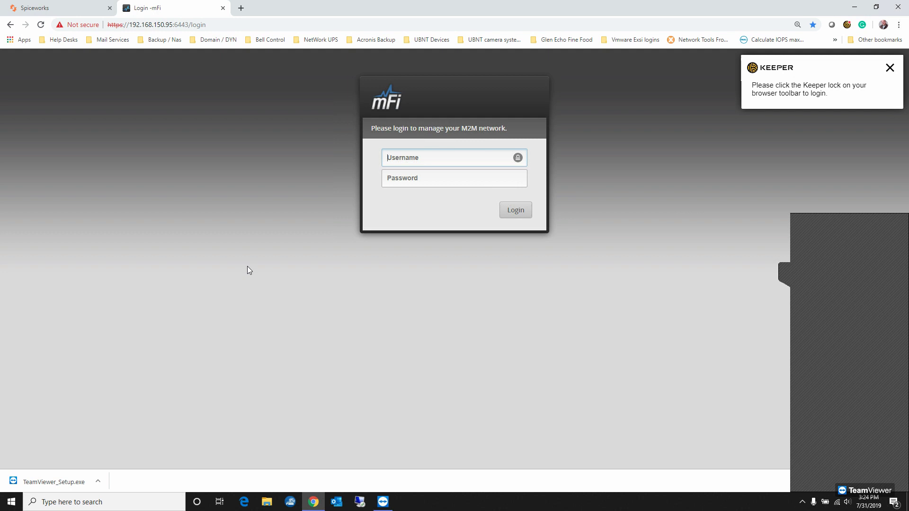
- Log in to the mFi controller with the username admin and the account password
left_click(418, 160)
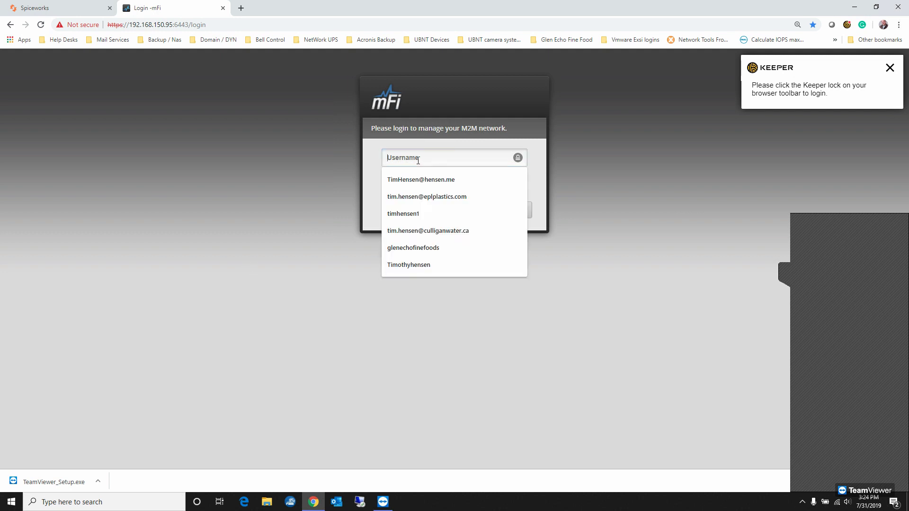
type("admin")
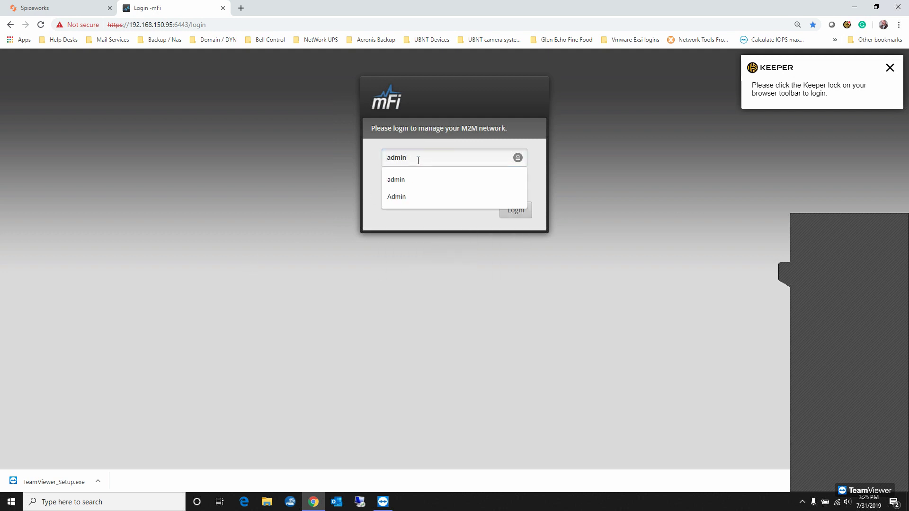
key("Tab")
type("p")
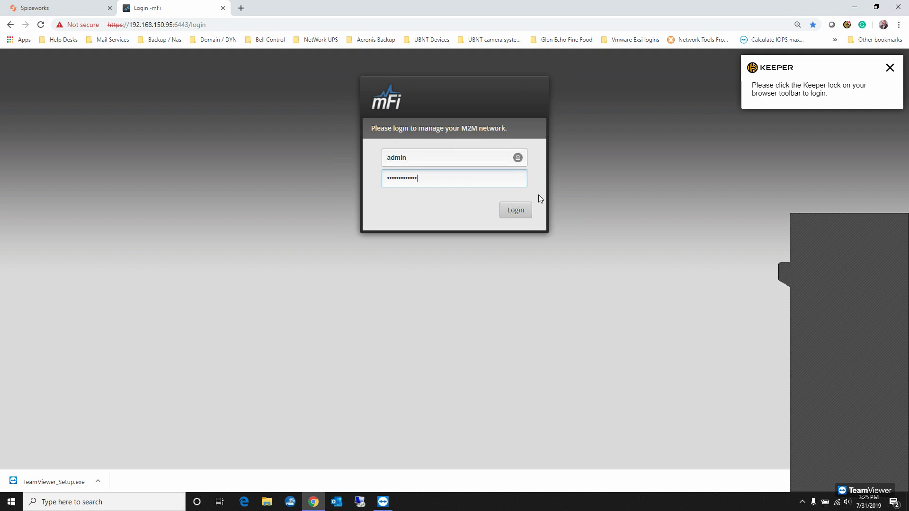
left_click(520, 214)
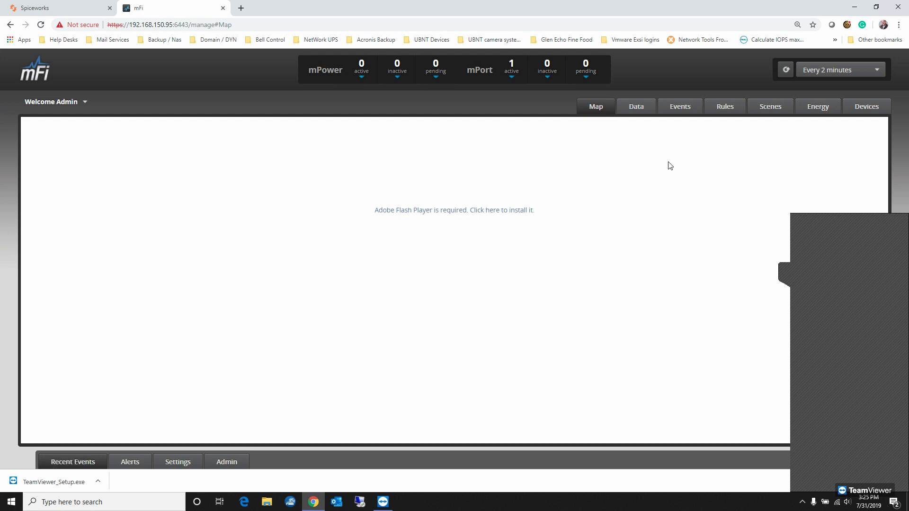
- Show the connected devices and set the refresh interval to every 5 seconds
left_click(857, 114)
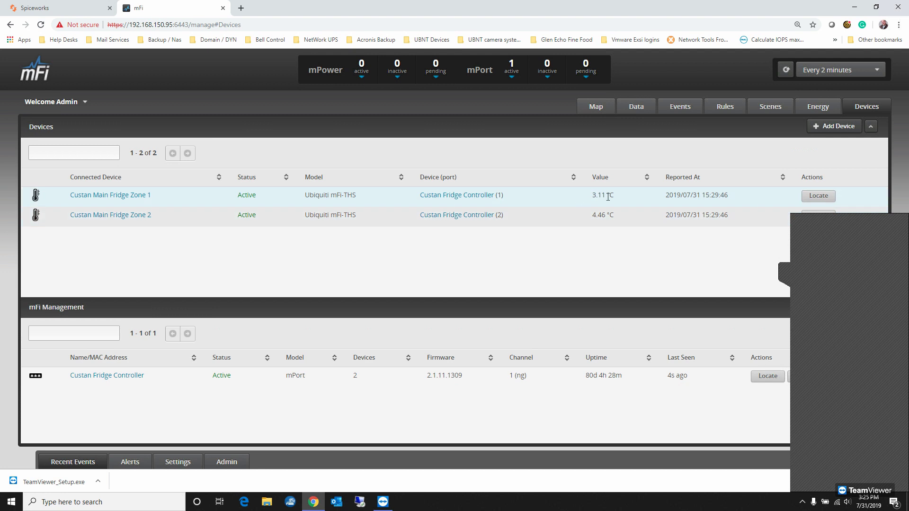
left_click(816, 75)
left_click(845, 103)
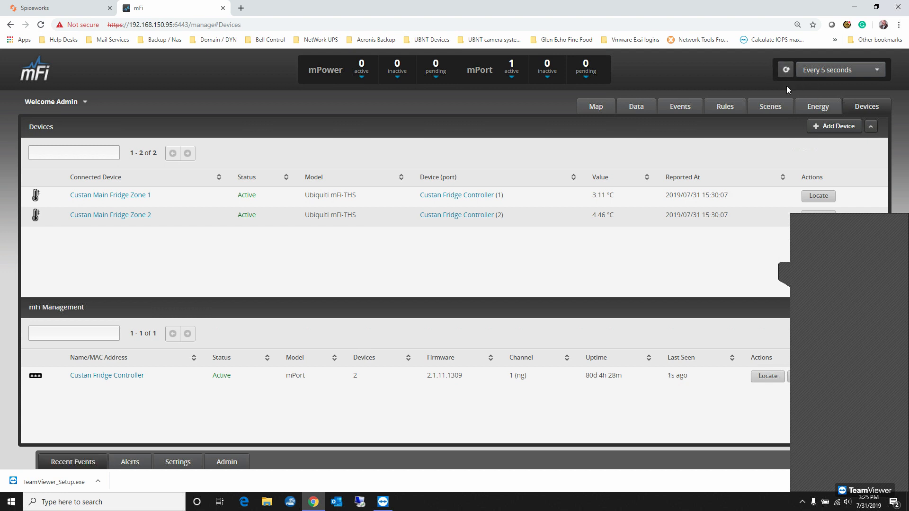
- Examine the Custan Main Fridge temperature graph over the last hour, day, week and month
left_click(637, 109)
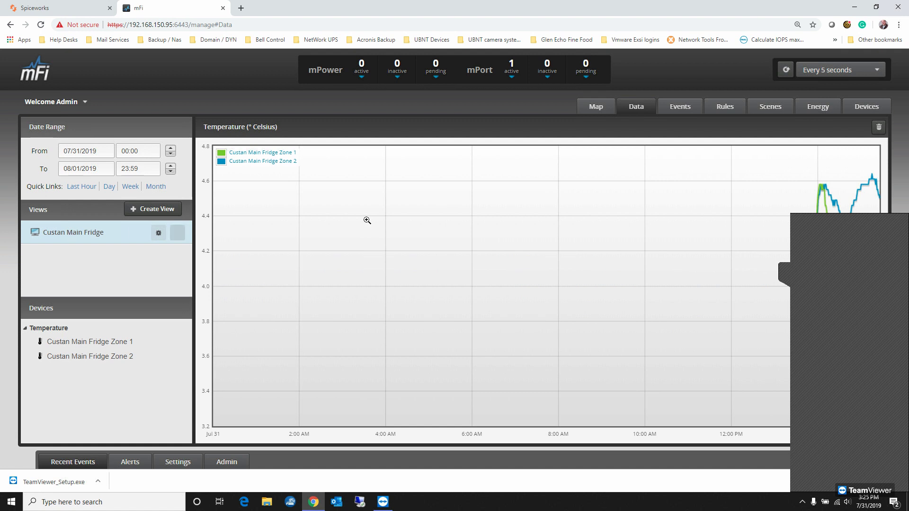
left_click(784, 273)
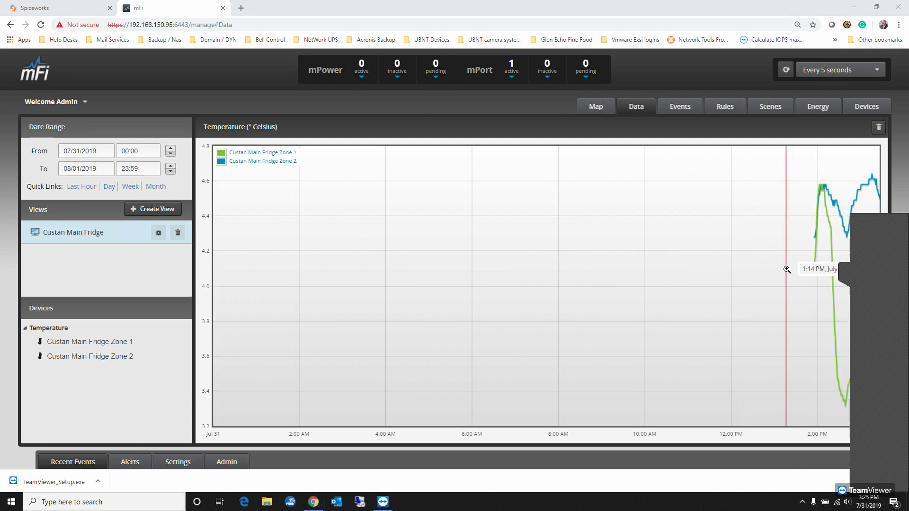
left_click(85, 187)
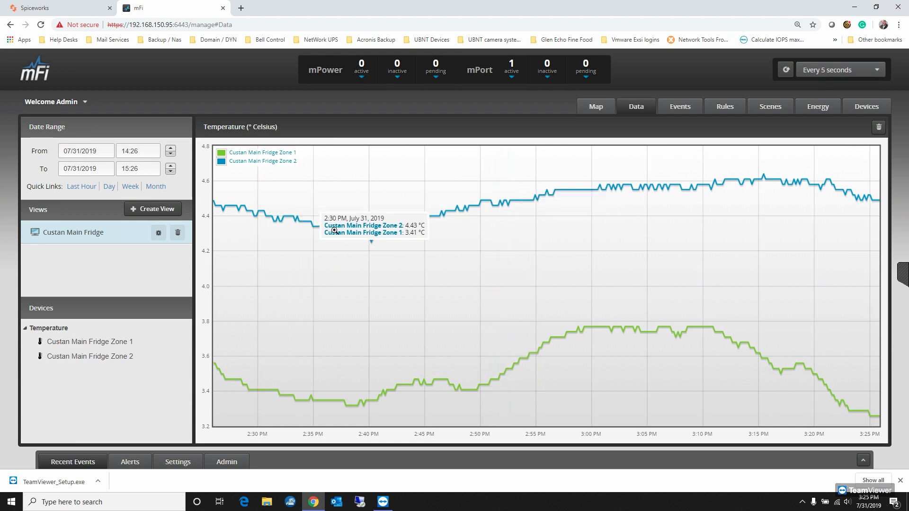
left_click(108, 186)
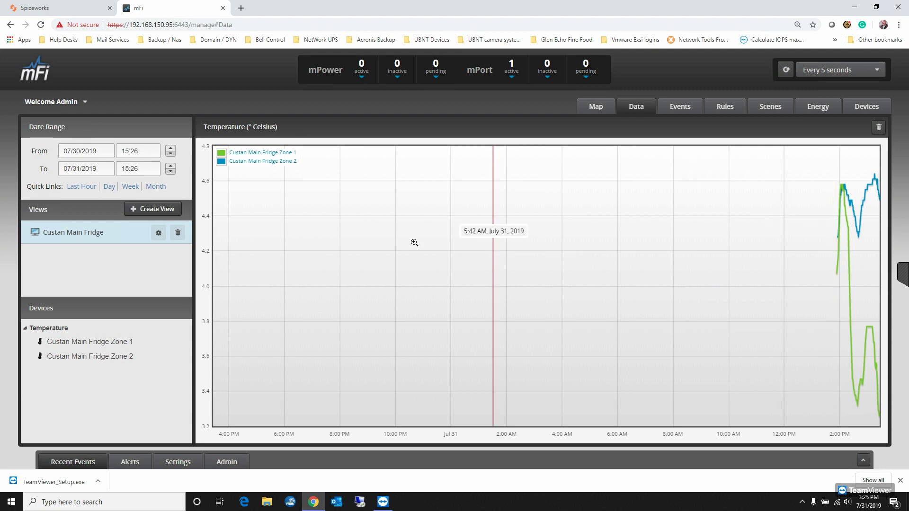
left_click(135, 189)
left_click(156, 187)
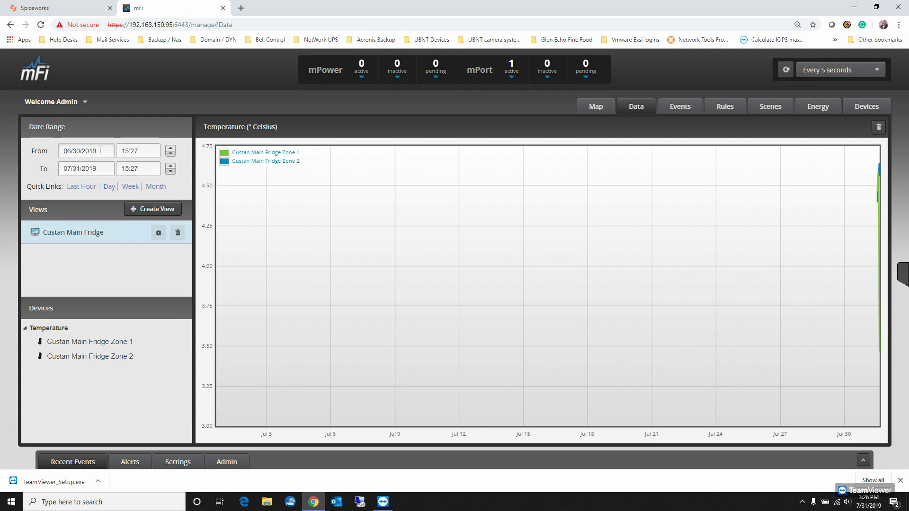
- Set the storage duration to 1 year in the Storage preferences, apply it and collapse the settings
left_click(232, 462)
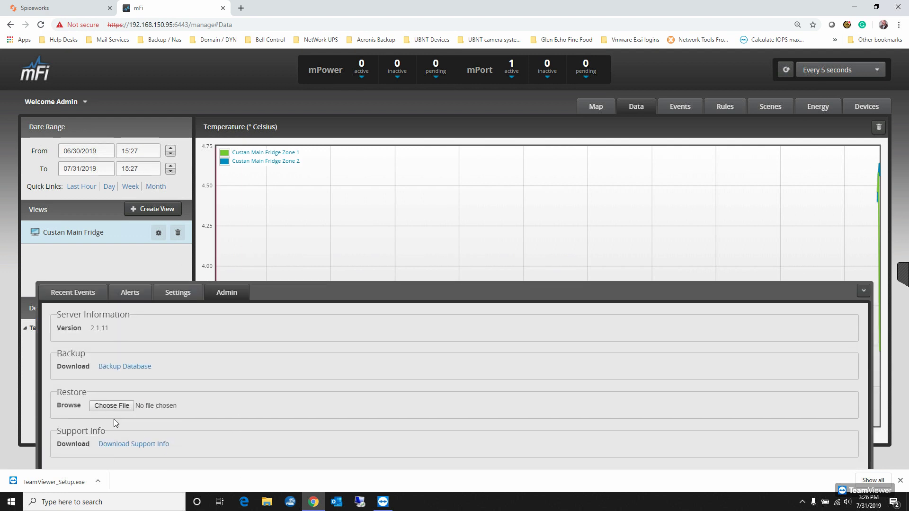
left_click(177, 293)
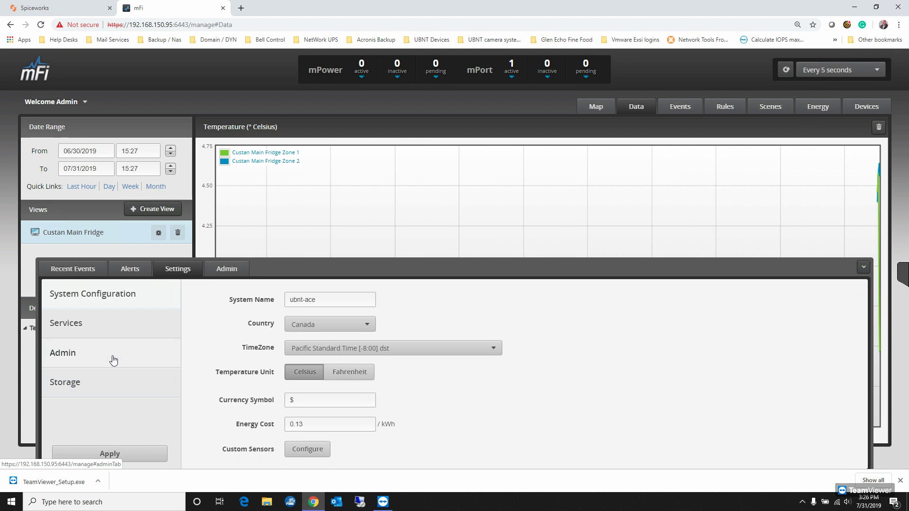
left_click(106, 381)
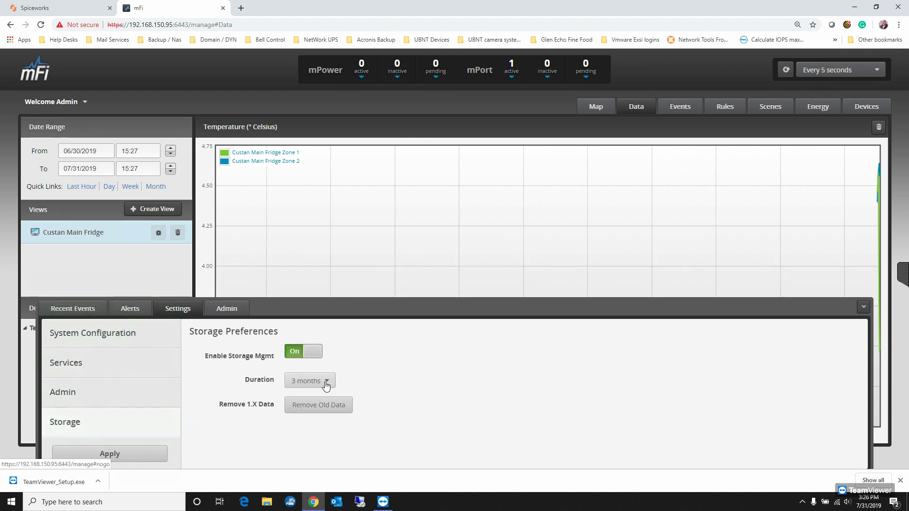
left_click(299, 385)
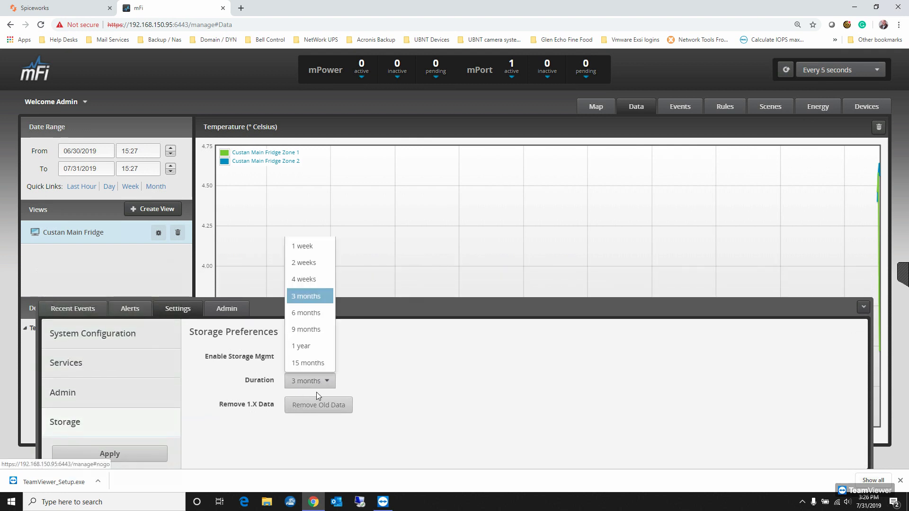
left_click(316, 346)
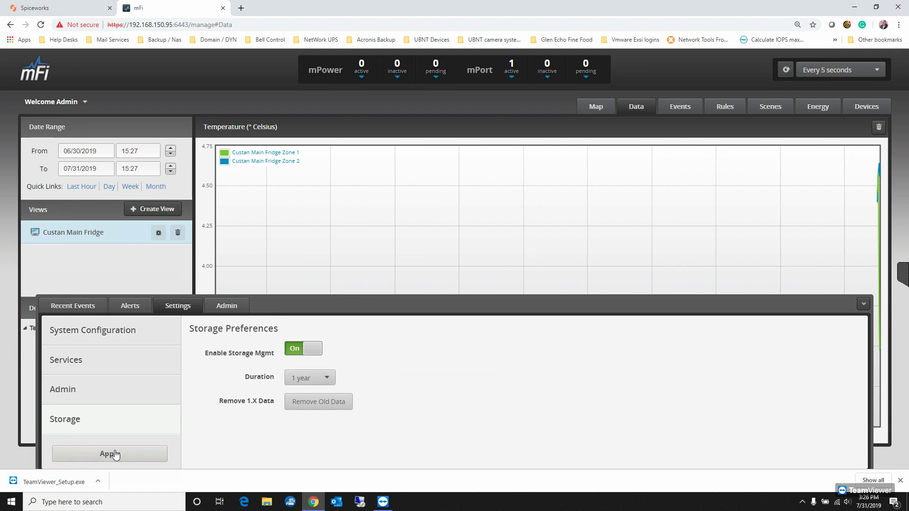
left_click(864, 304)
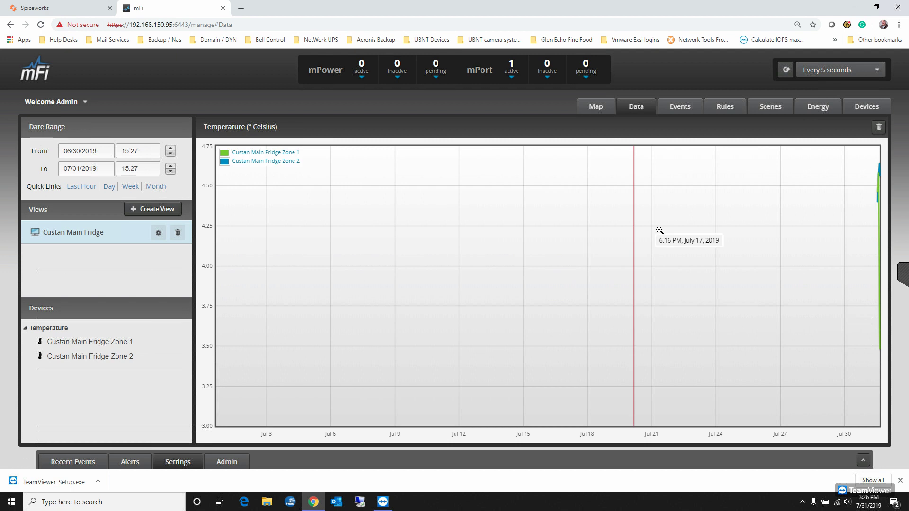
- Review the controller's rules, map, events, scenes, energy and devices pages in that order
left_click(724, 107)
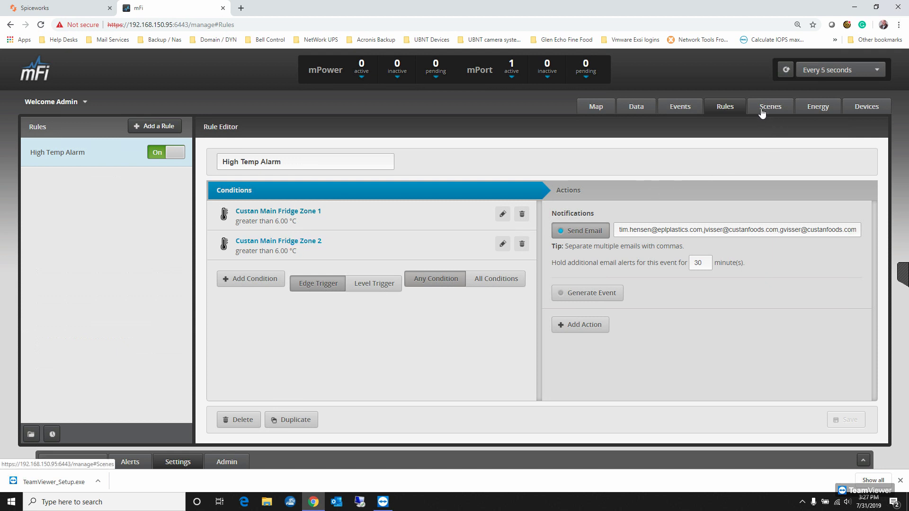
left_click(593, 107)
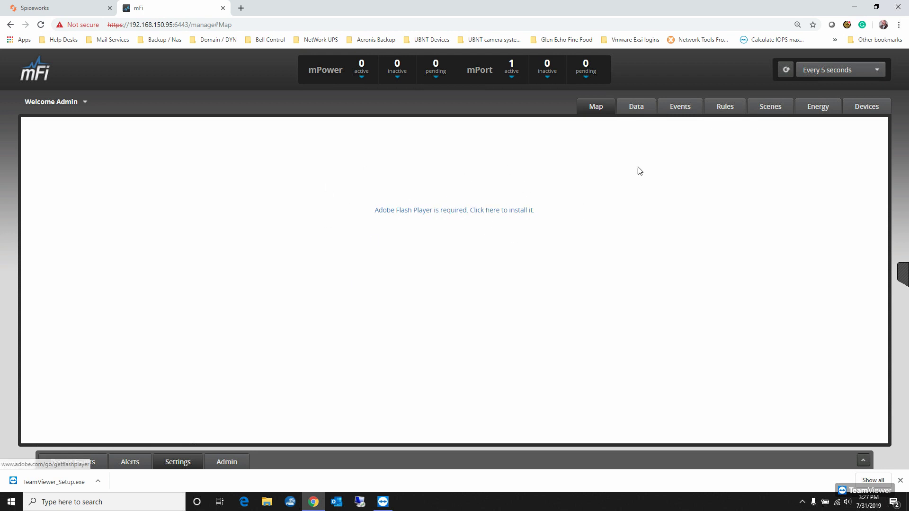
left_click(683, 114)
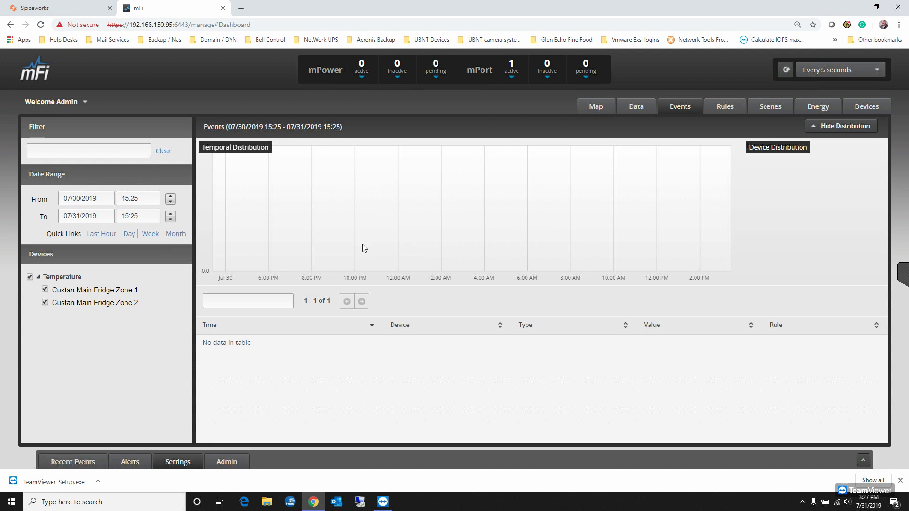
left_click(775, 107)
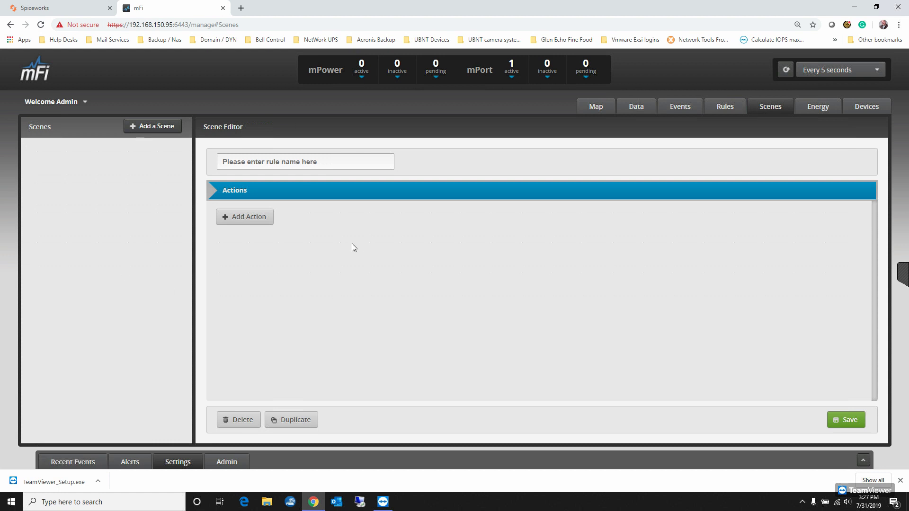
left_click(819, 107)
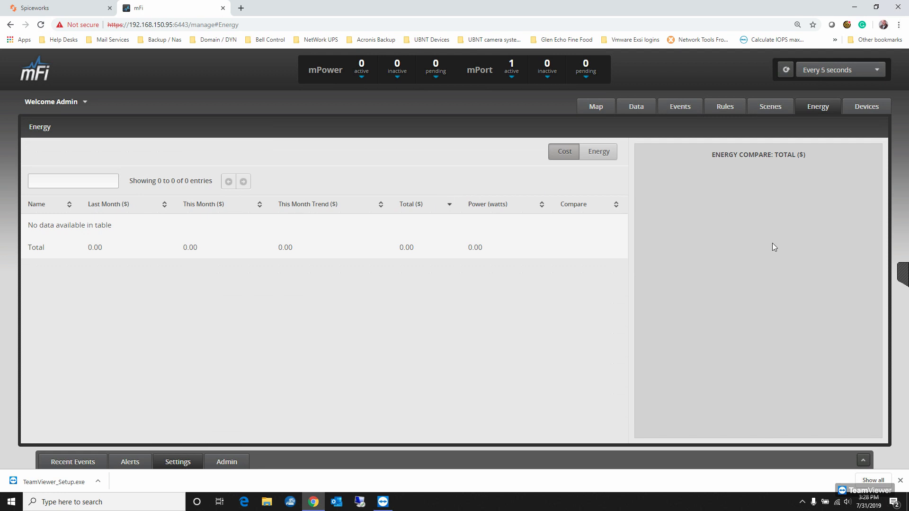
left_click(872, 112)
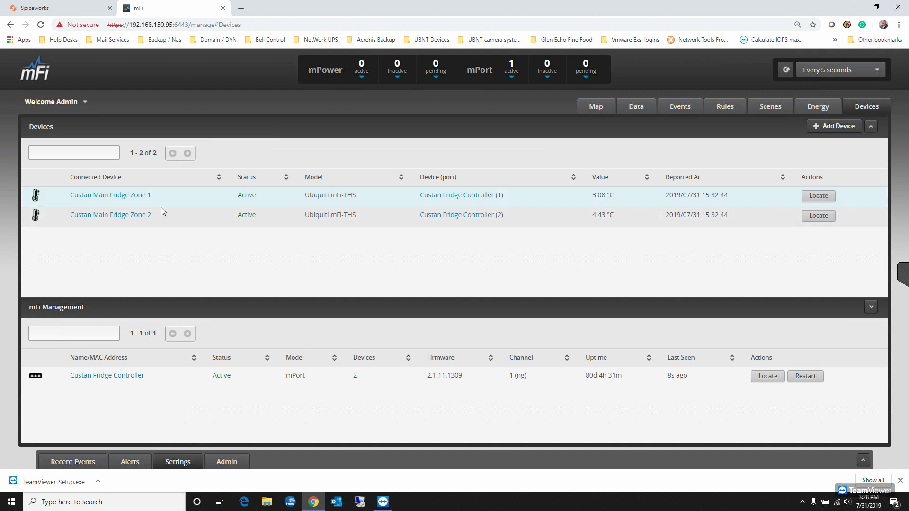
- Review the recent events, the alerts, and the system configuration, services, admin and storage settings
left_click(78, 461)
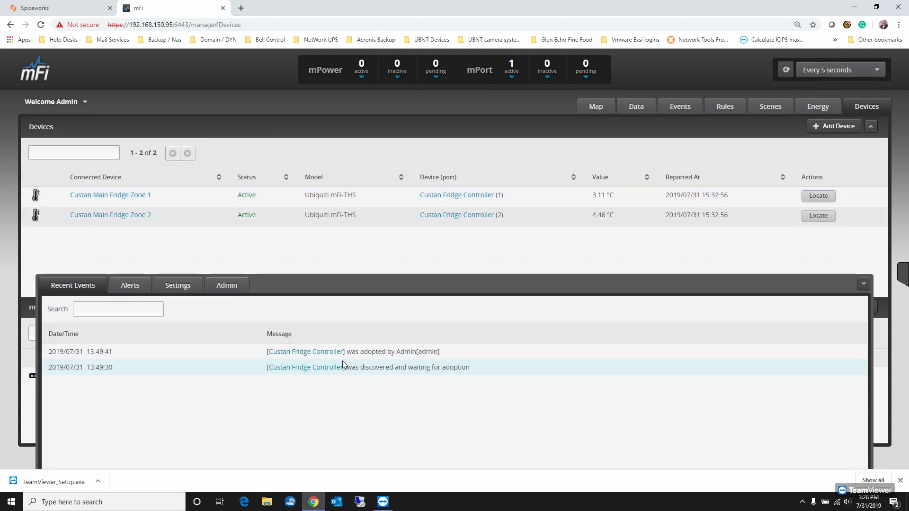
left_click(144, 290)
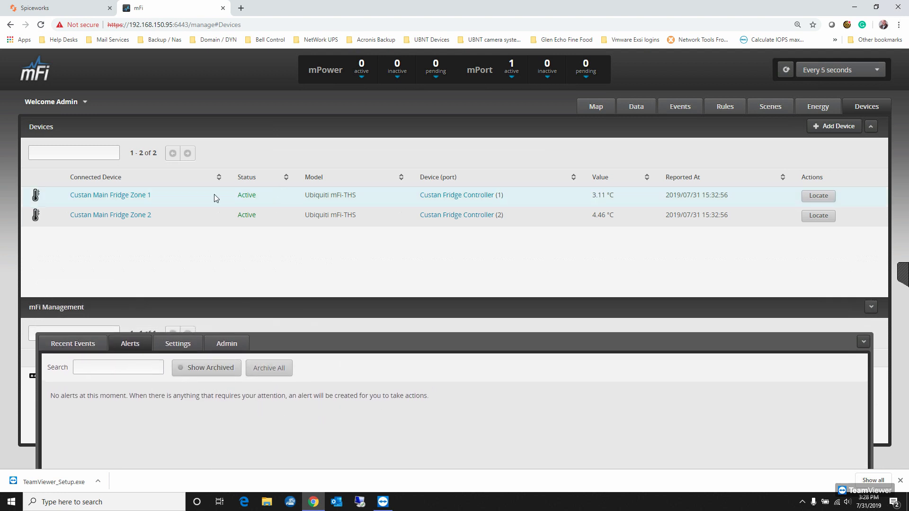
left_click(186, 346)
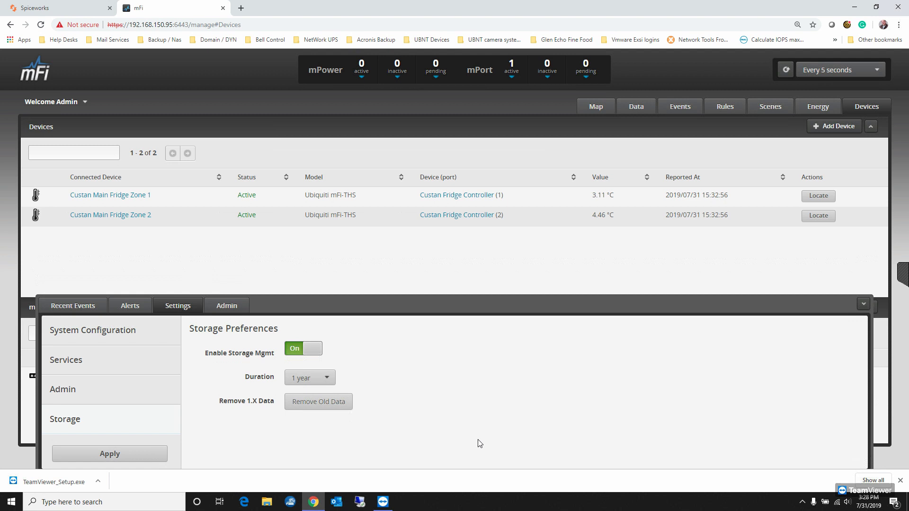
left_click(98, 336)
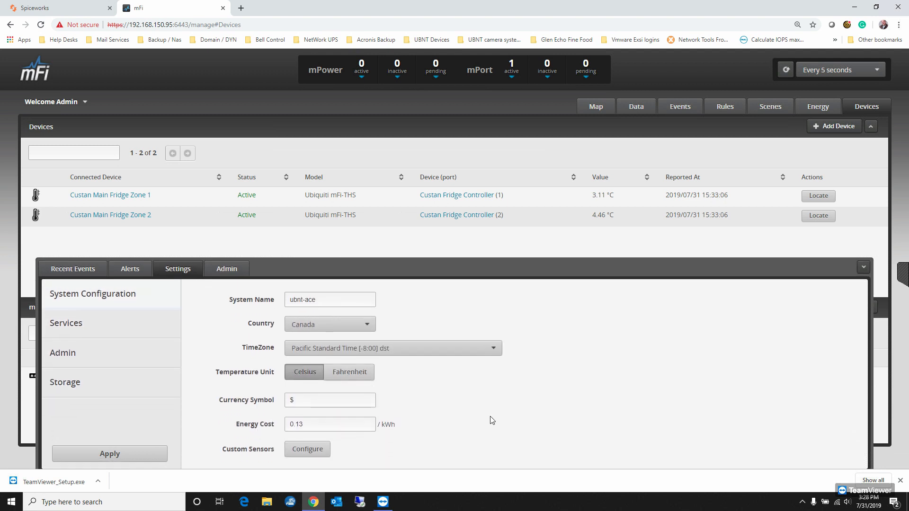
left_click(105, 321)
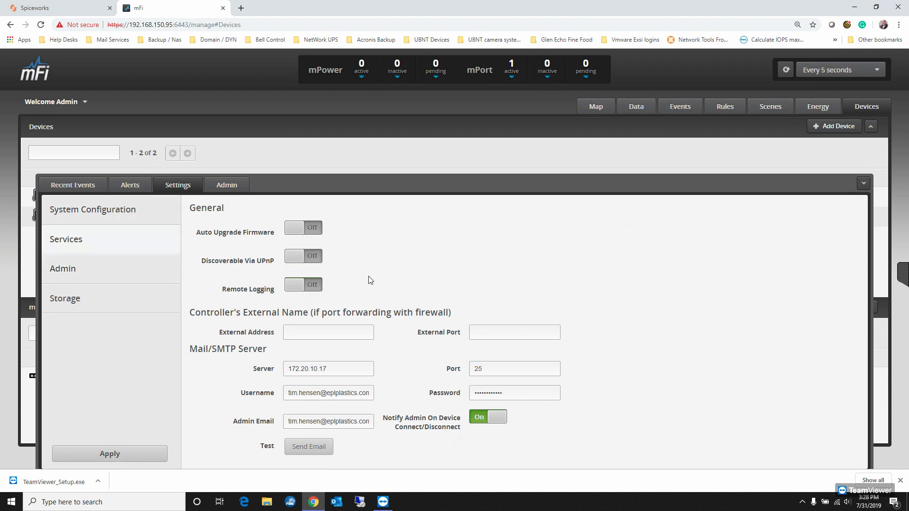
left_click(74, 262)
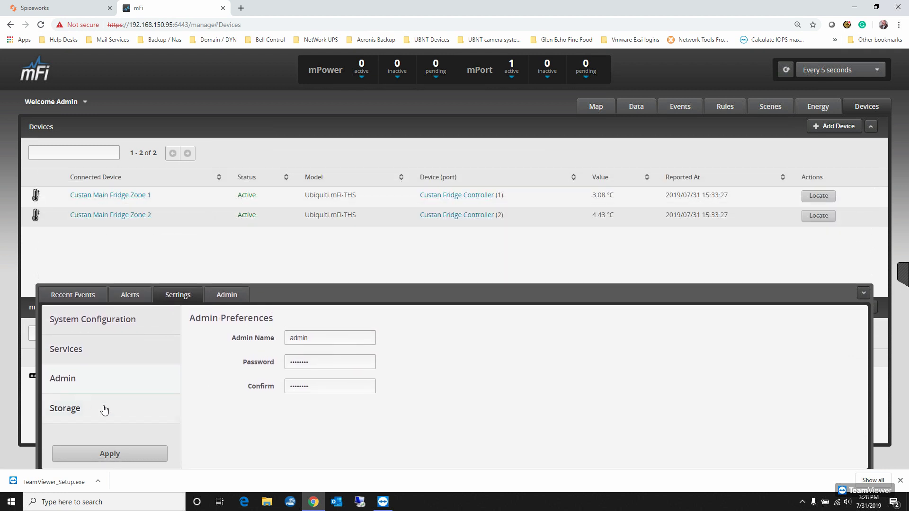
left_click(77, 414)
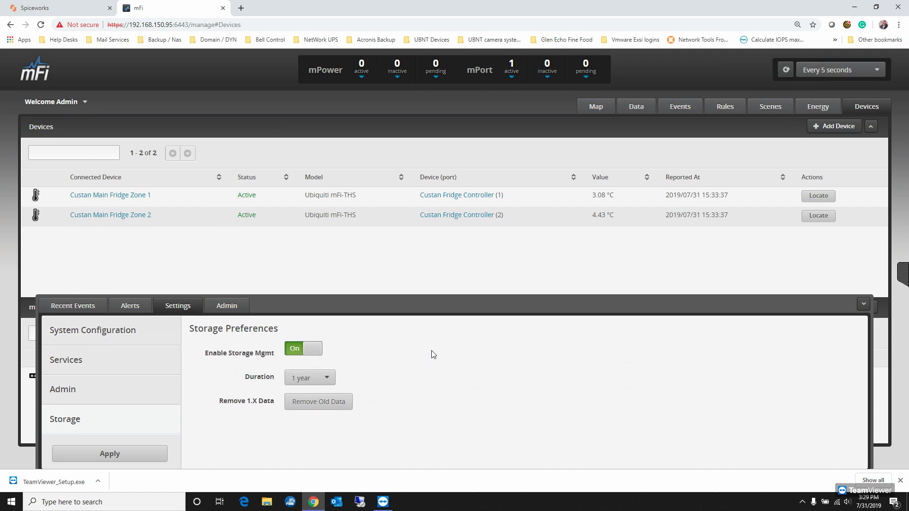
left_click(124, 330)
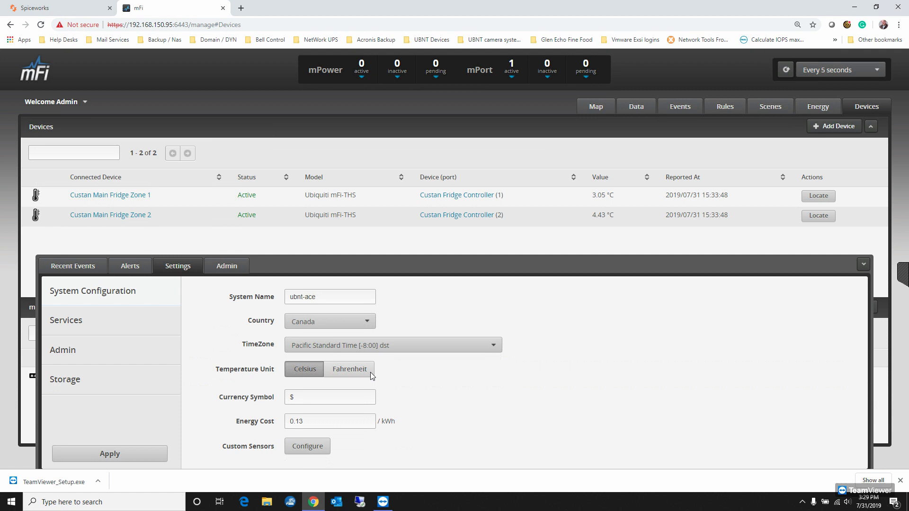
- Set the system time zone to Eastern Standard Time [-5:00], apply the configuration and collapse the settings
left_click(402, 350)
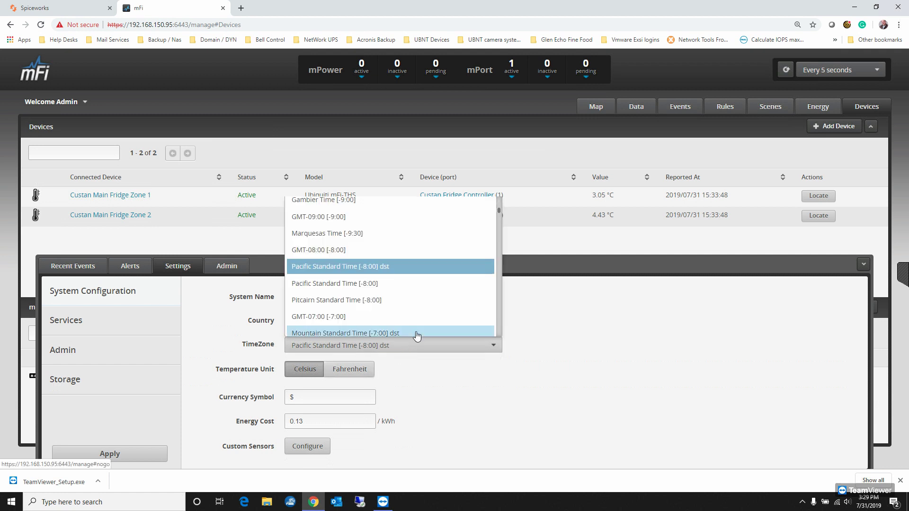
scroll(460, 294, "down", 1)
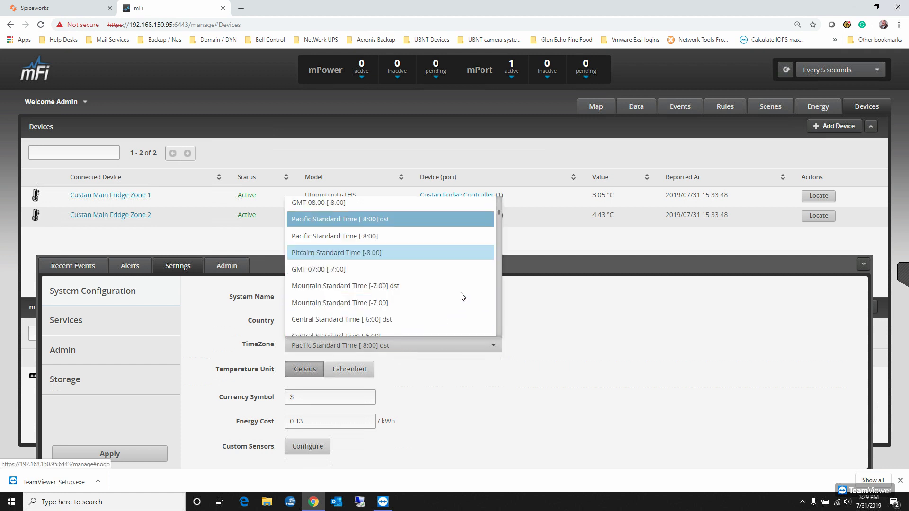
scroll(463, 303, "down", 2)
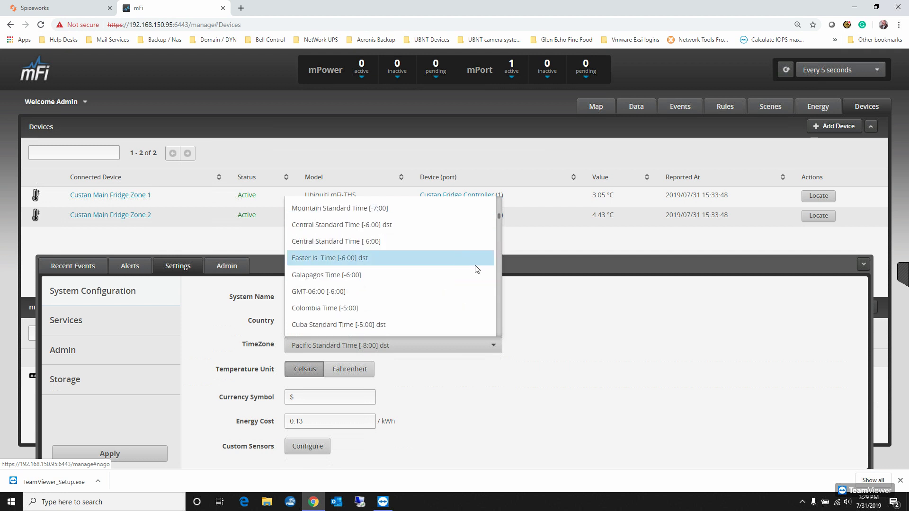
scroll(477, 268, "down", 1)
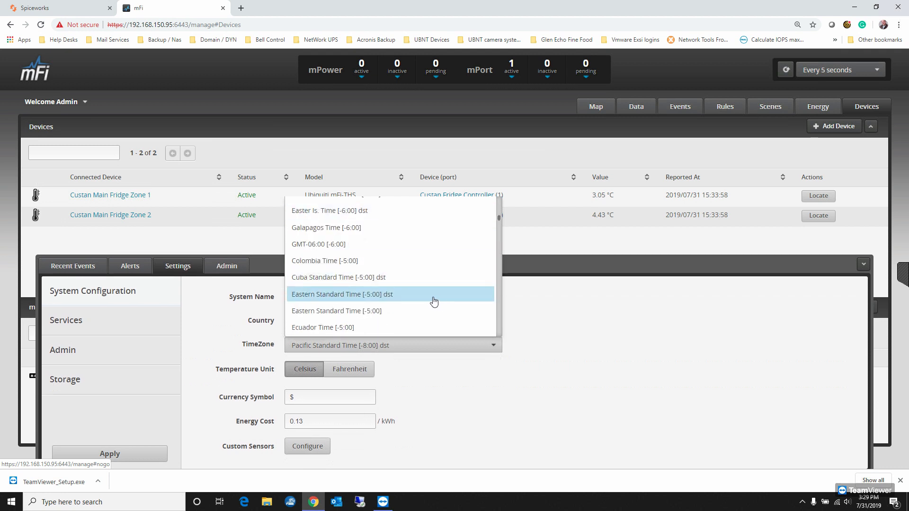
left_click(399, 307)
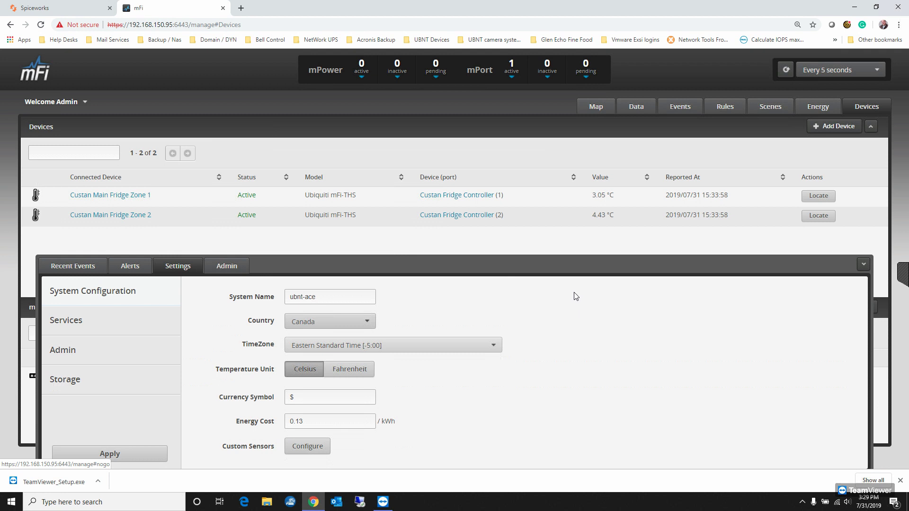
left_click(114, 459)
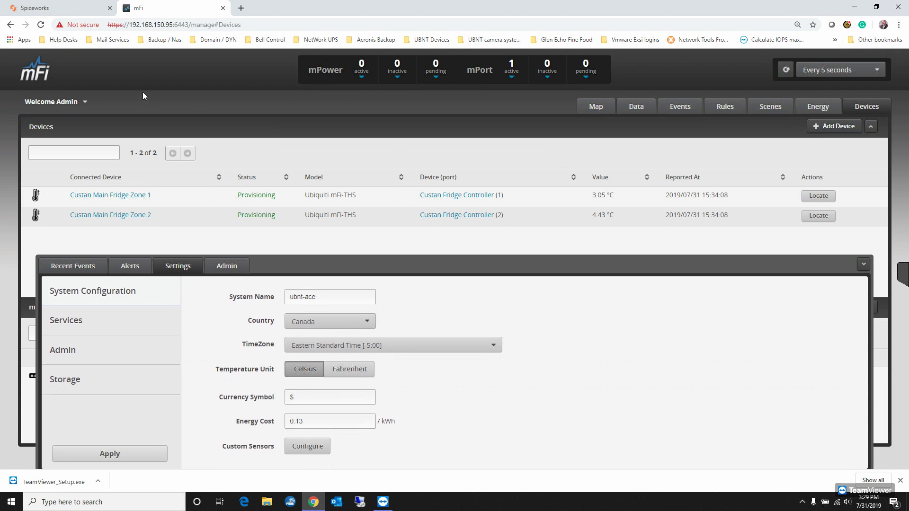
left_click(864, 265)
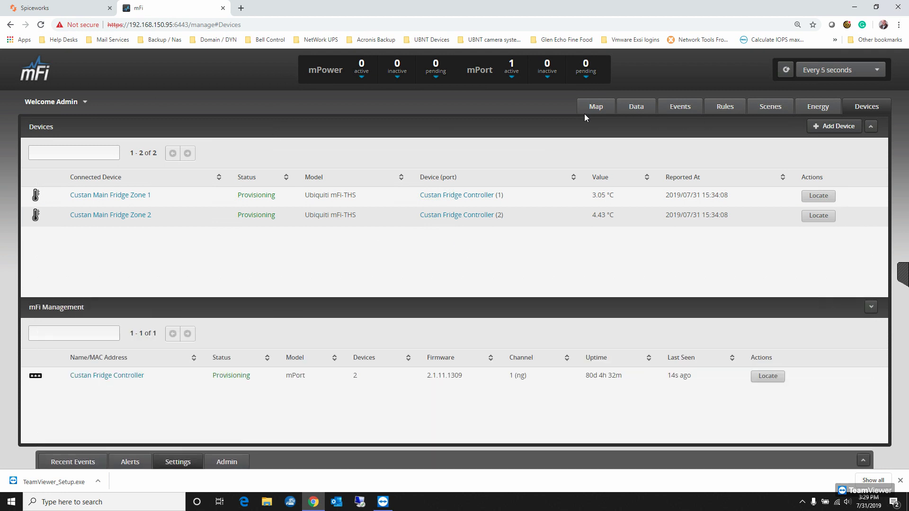
- Examine the Custan Main Fridge temperature graph on the data page over the last hour and the last day
left_click(647, 105)
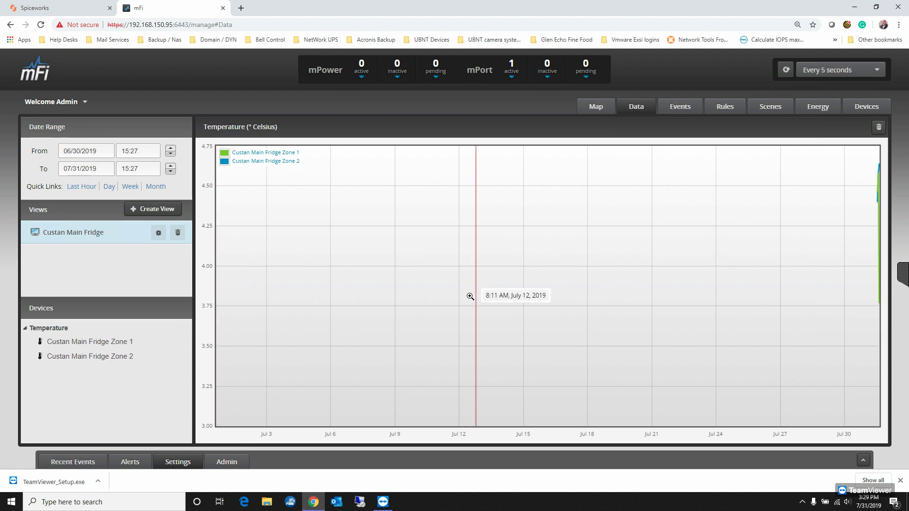
left_click(86, 189)
left_click(109, 186)
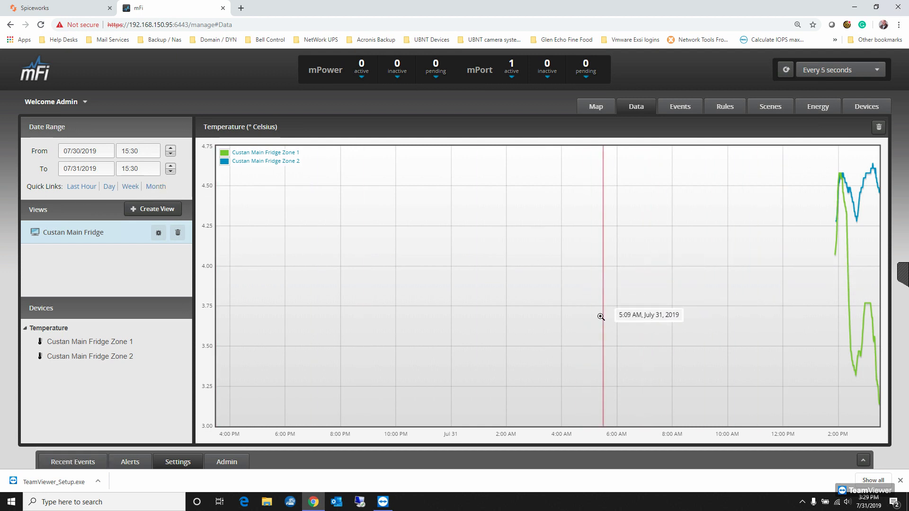
left_click(800, 502)
left_click(801, 504)
left_click(903, 275)
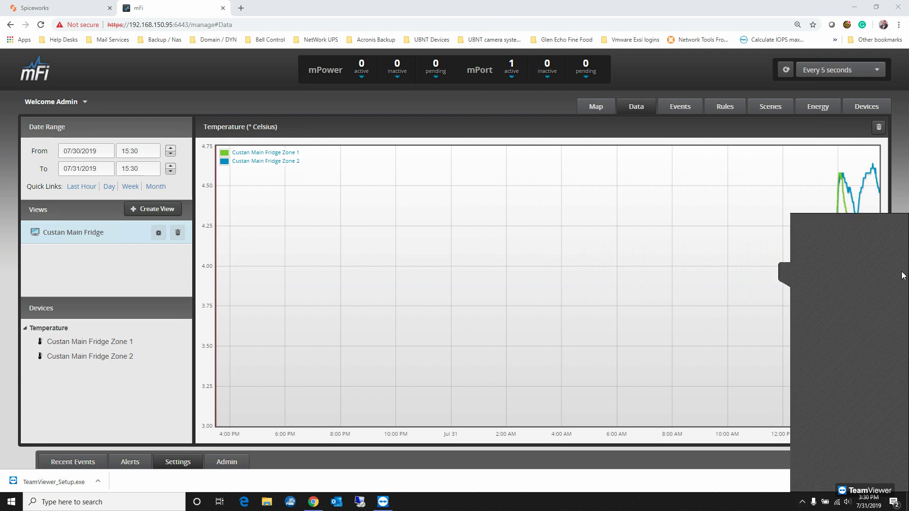